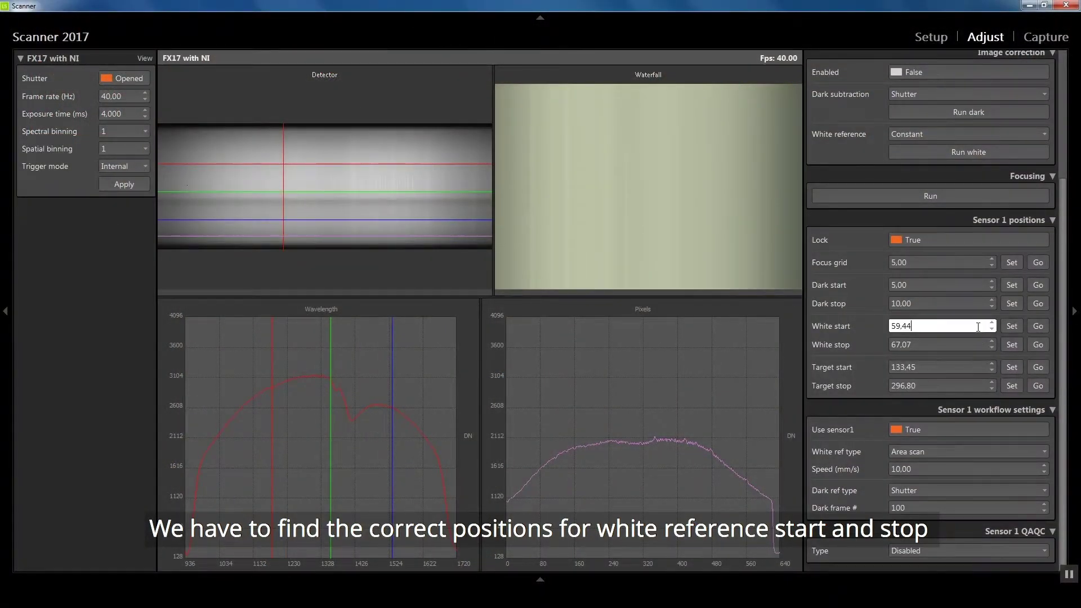
- Review the Sensor 1 White stop, Target start and Target stop position values
{"action": "left_click", "coordinate": [966, 344]}
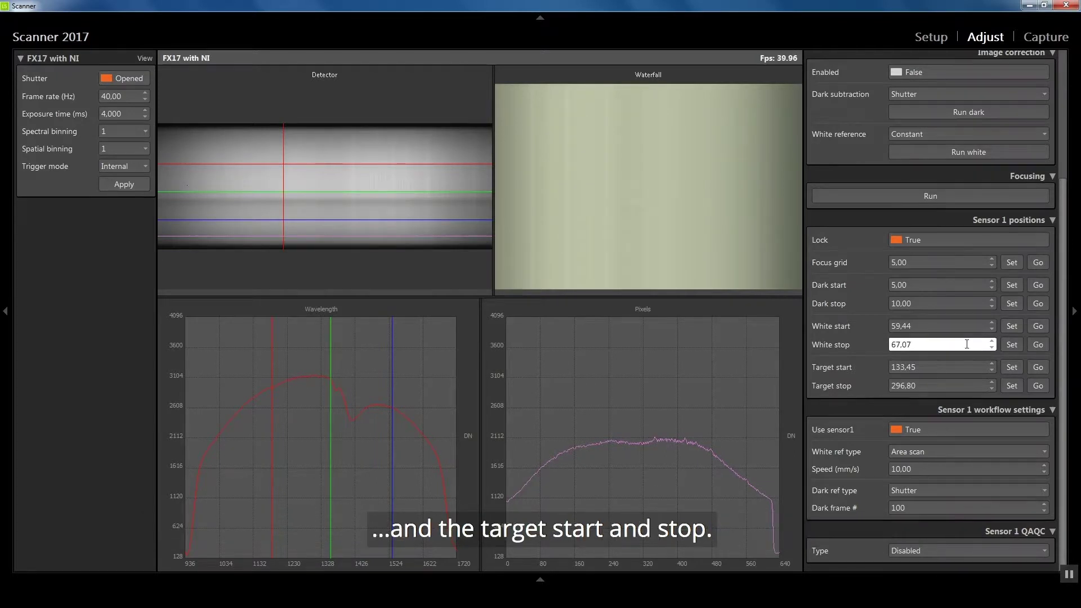
{"action": "left_click", "coordinate": [949, 368]}
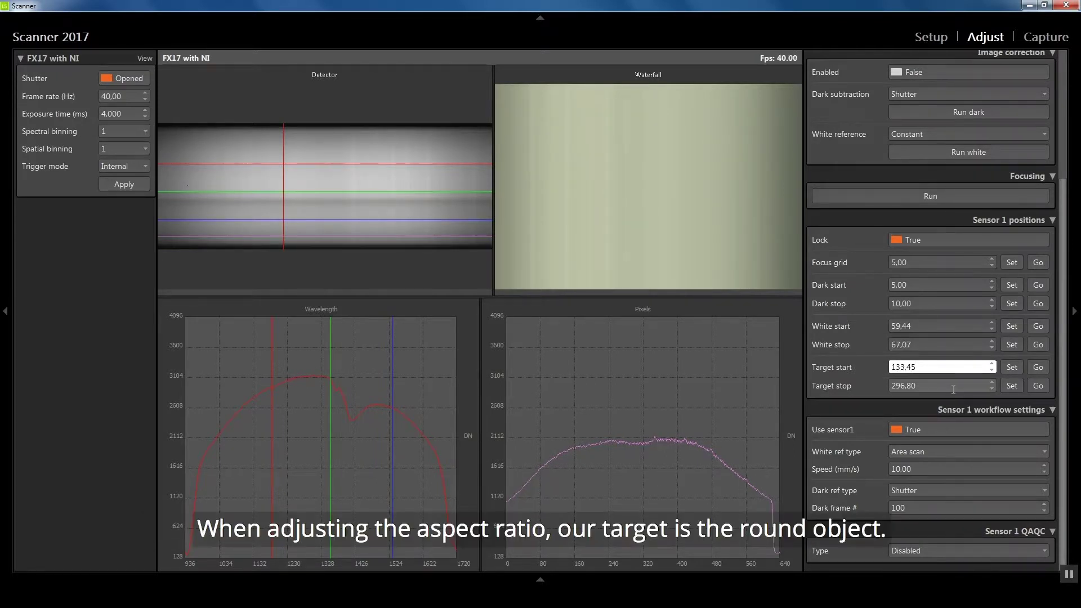
{"action": "left_click", "coordinate": [952, 387]}
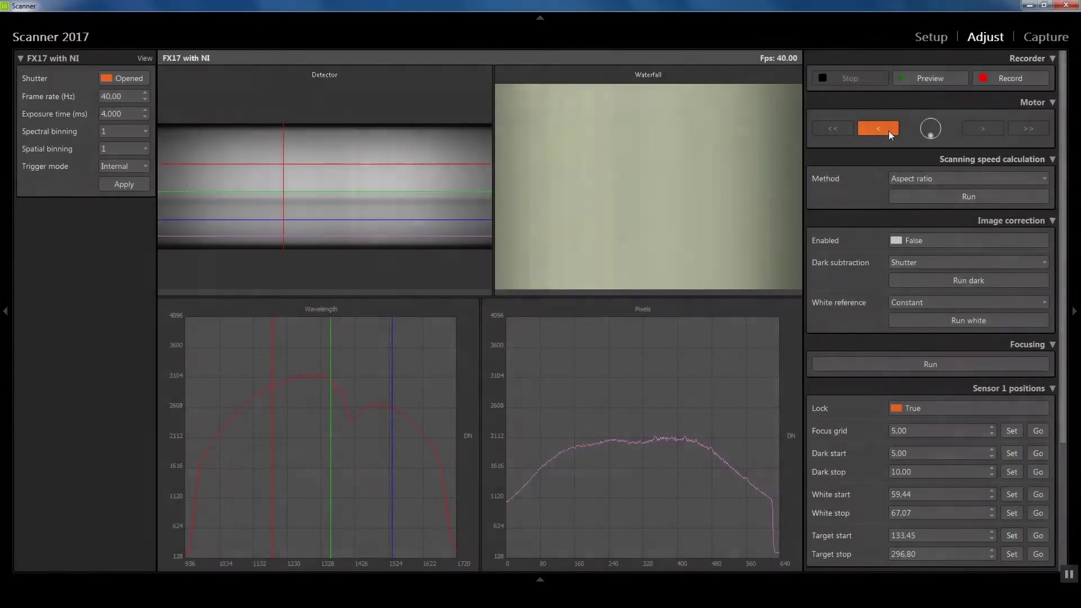
- Stop the scanner's backward motion
{"action": "left_click", "coordinate": [990, 130]}
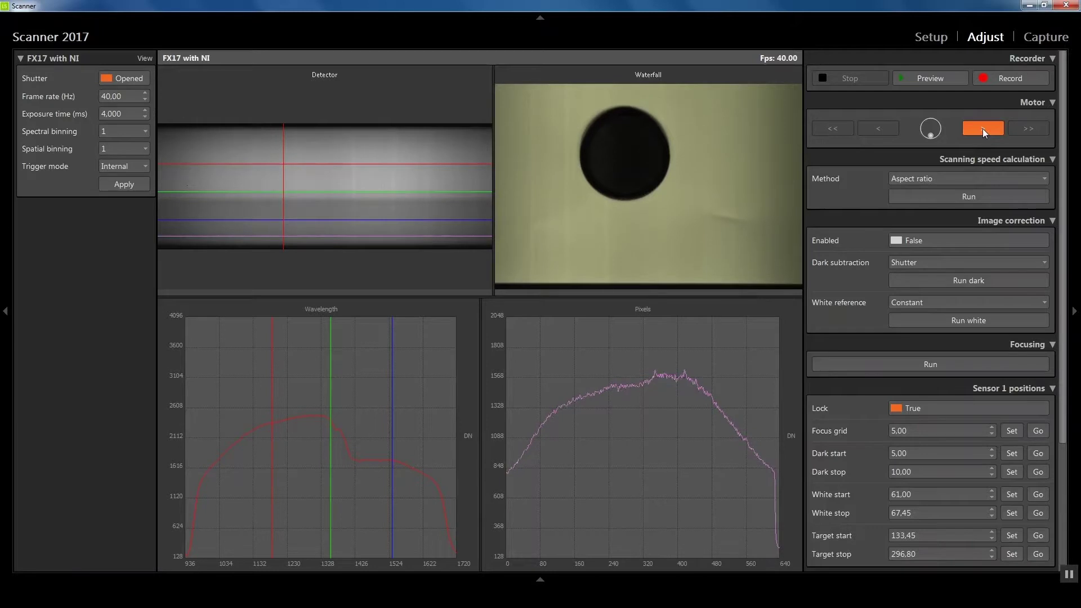
- Jog the scanner back to the lens cap's edge and set Sensor 1 Target start to 171.14
{"action": "left_click", "coordinate": [981, 128]}
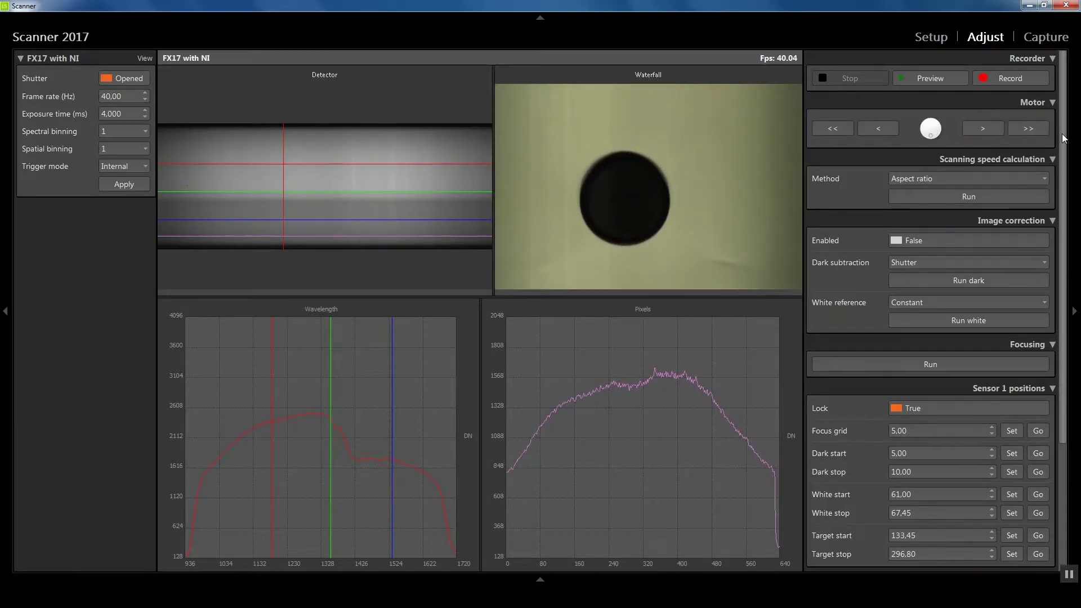
{"action": "left_click", "coordinate": [879, 128]}
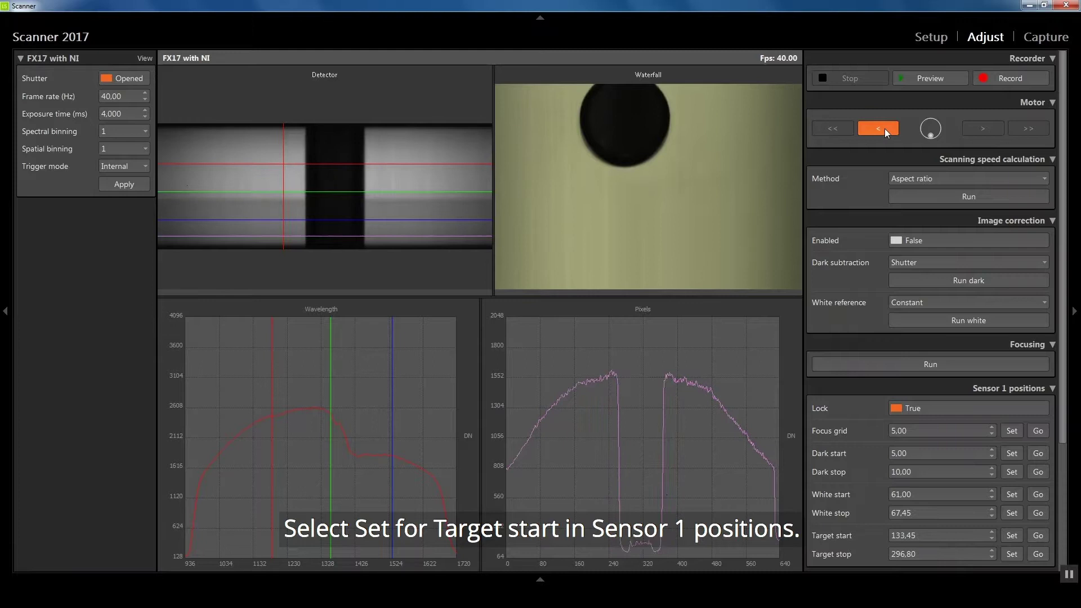
{"action": "left_click", "coordinate": [884, 128]}
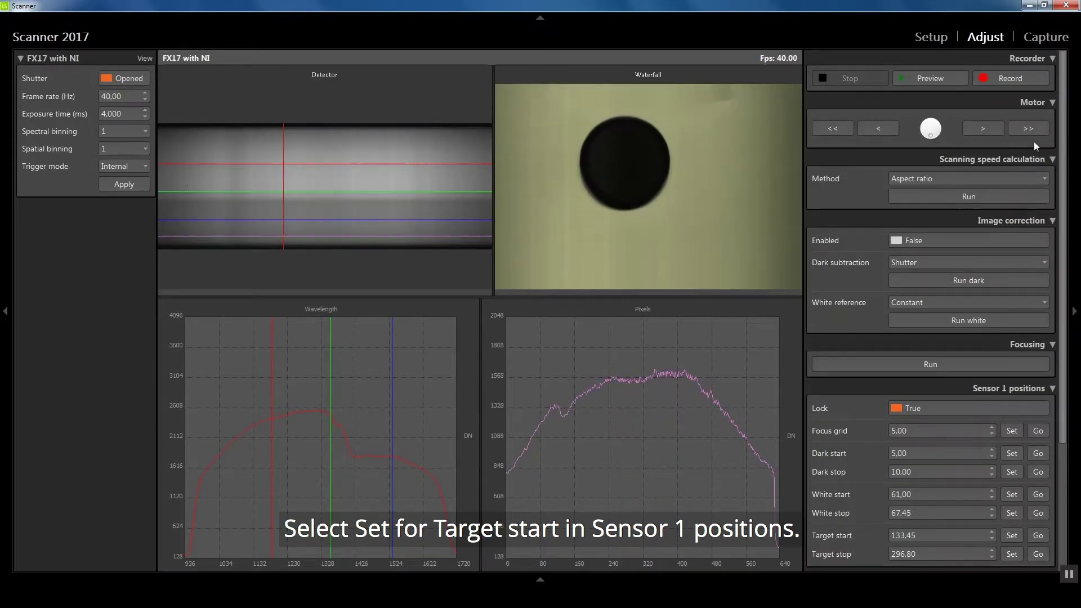
{"action": "scroll", "coordinate": [1056, 351], "scroll_direction": "down", "scroll_amount": 3}
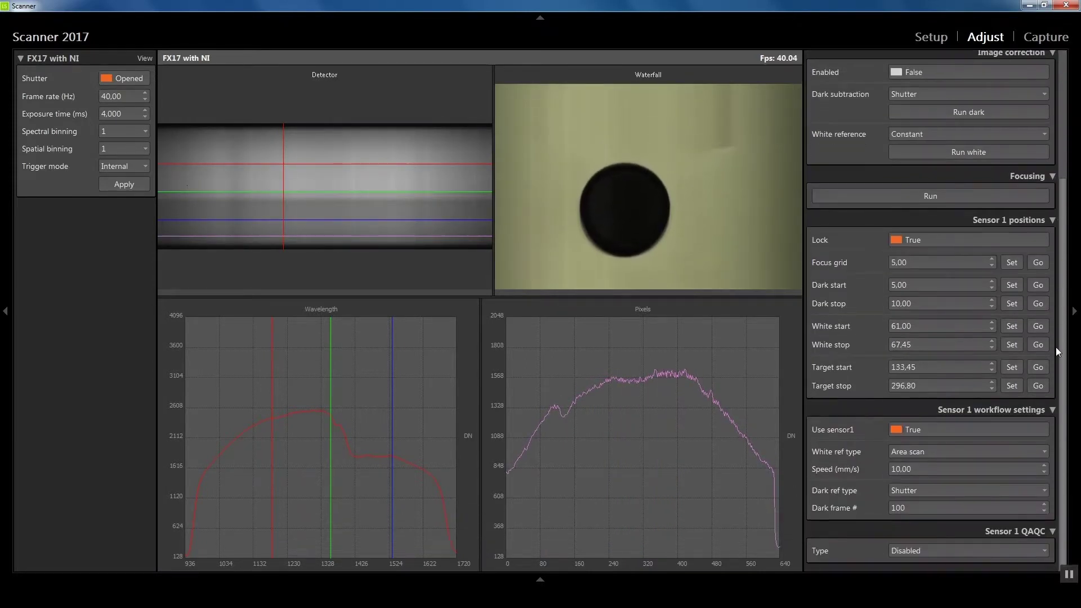
{"action": "left_click", "coordinate": [1010, 367]}
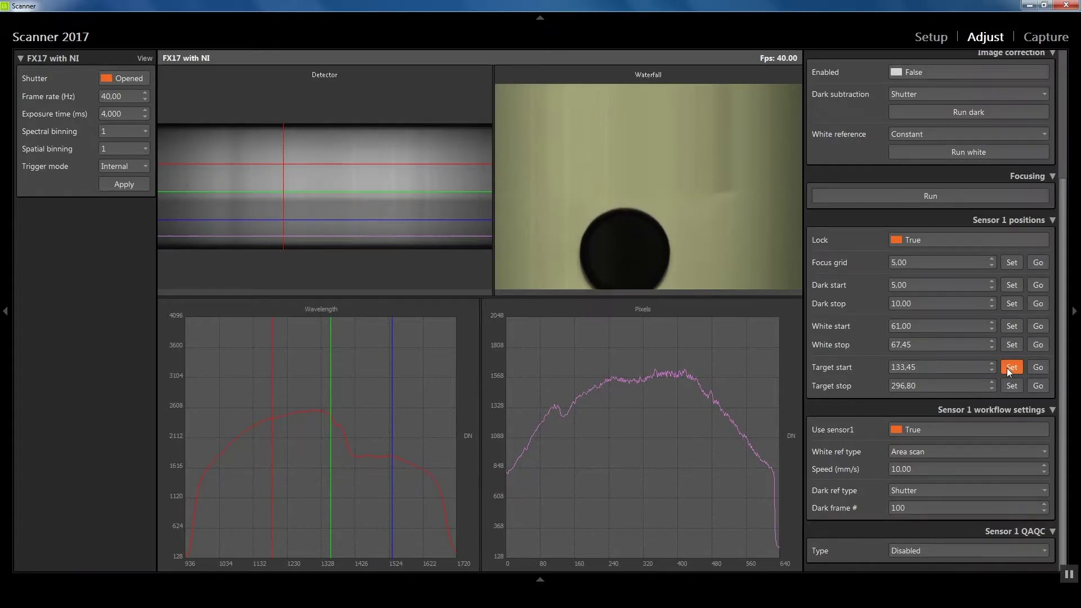
{"action": "left_click", "coordinate": [1011, 367]}
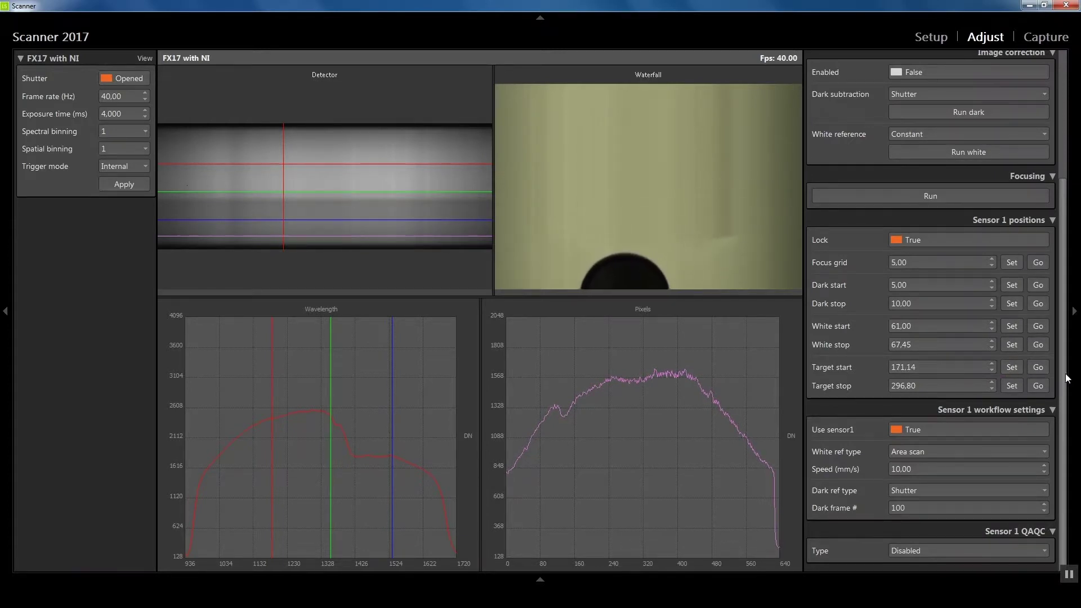
{"action": "scroll", "coordinate": [1058, 220], "scroll_direction": "up", "scroll_amount": 3}
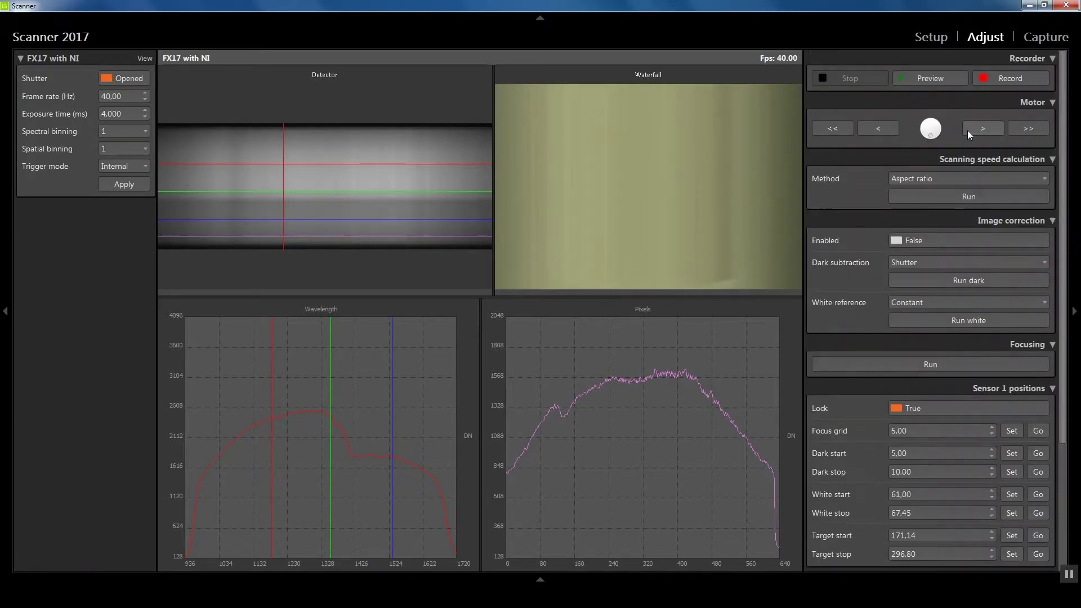
- Advance the scanner to just beyond the lens cap and scroll down to Sensor 1 positions
{"action": "left_click", "coordinate": [971, 130]}
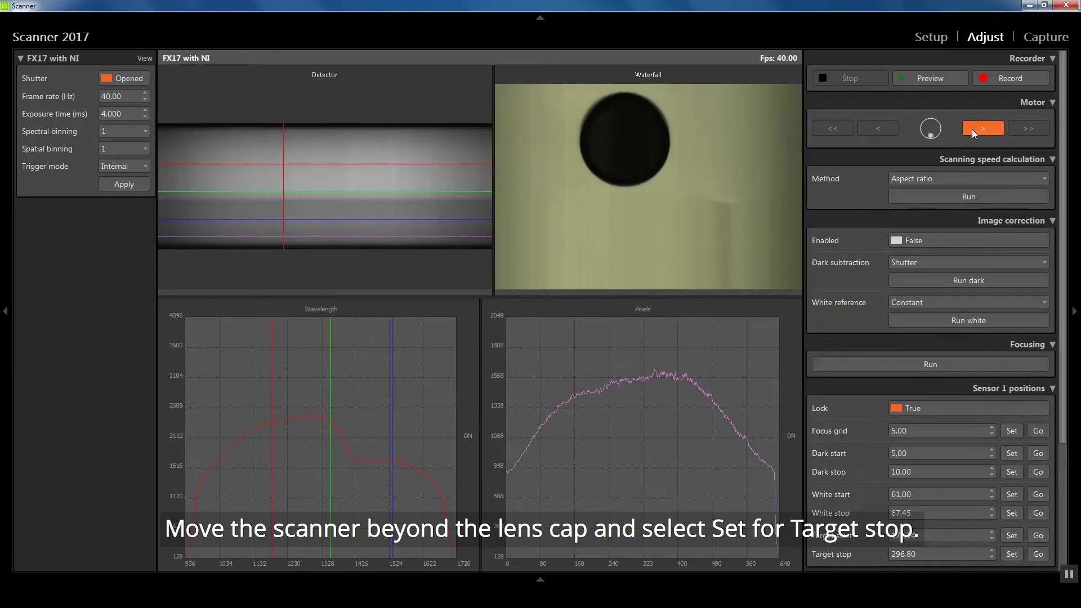
{"action": "left_click", "coordinate": [972, 129]}
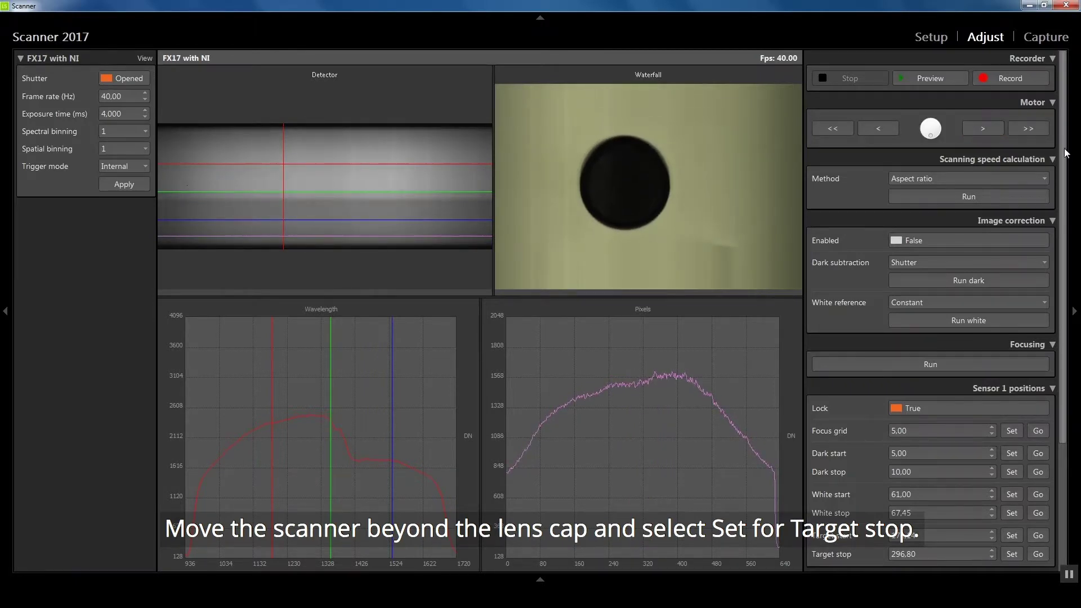
{"action": "left_click_drag", "start_coordinate": [1066, 152], "coordinate": [1068, 286]}
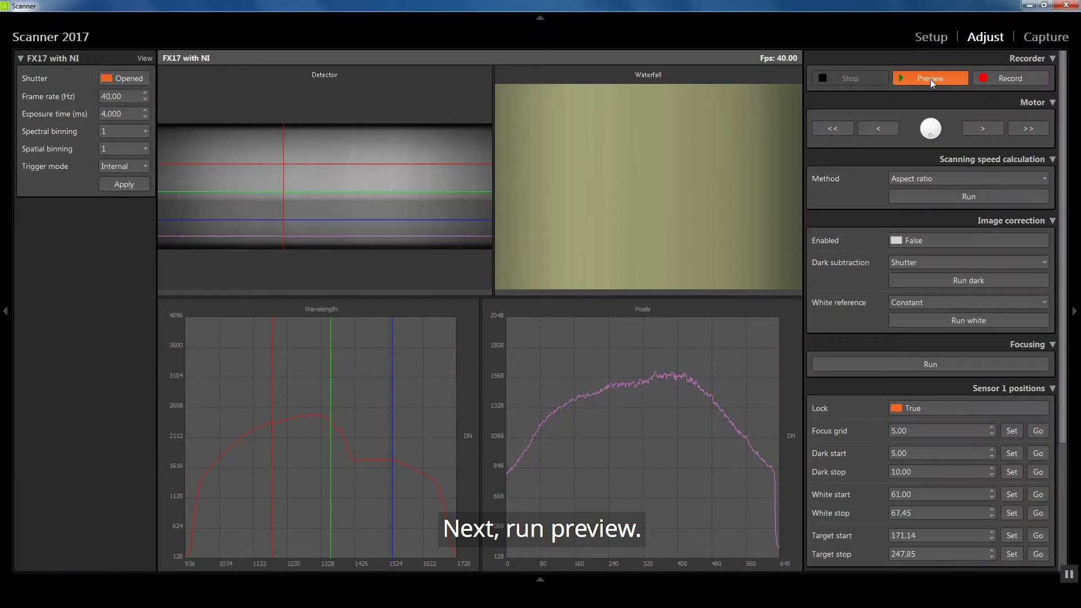
- Run a Preview scan over the 171.14–247.85 target range to check the lens cap's shape
{"action": "left_click", "coordinate": [930, 79]}
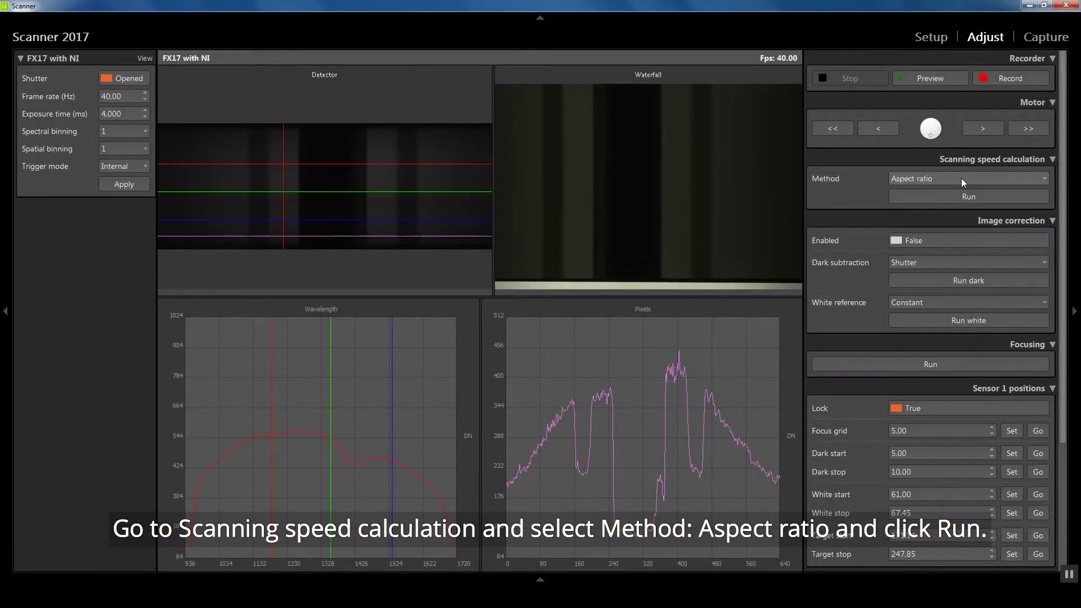
- Run the Aspect ratio speed calculation, getting proposals of 14.0 mm/s or 63.8 Hz
{"action": "left_click", "coordinate": [960, 178]}
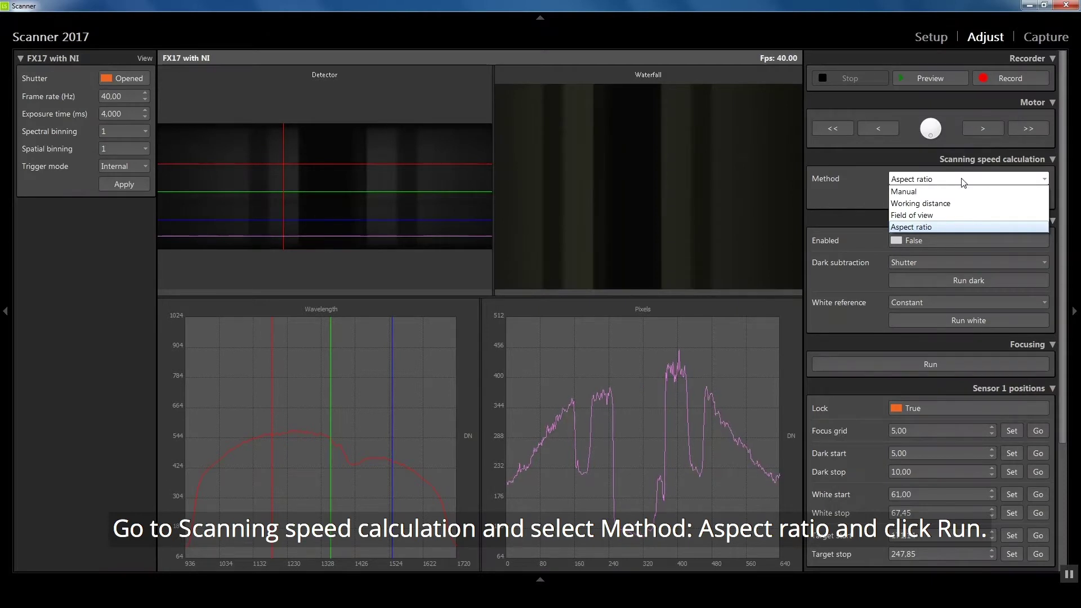
{"action": "left_click", "coordinate": [961, 179]}
{"action": "left_click", "coordinate": [960, 195]}
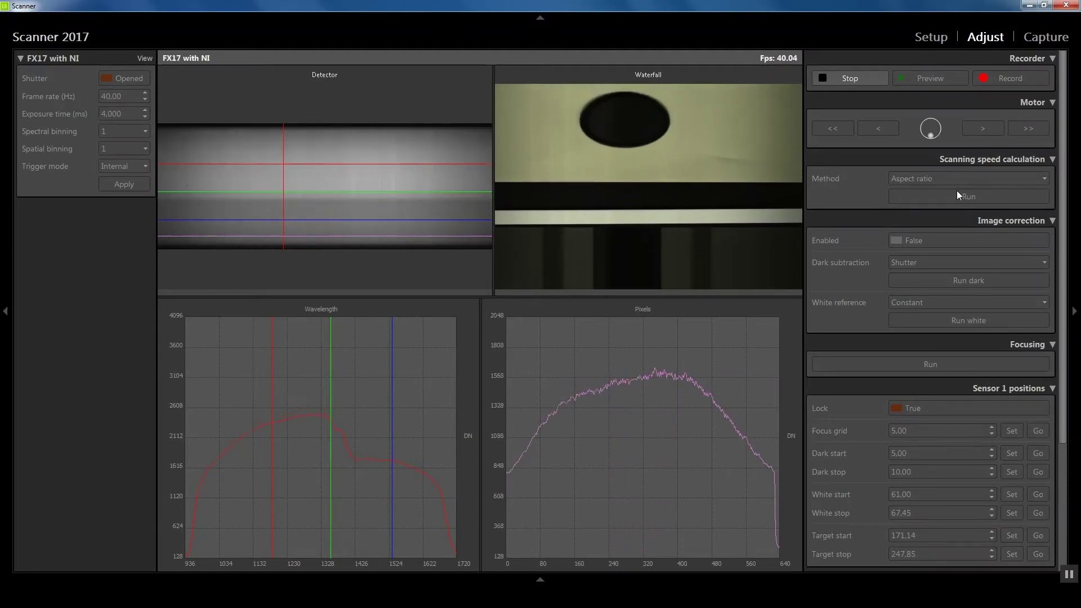
{"action": "left_click", "coordinate": [959, 195]}
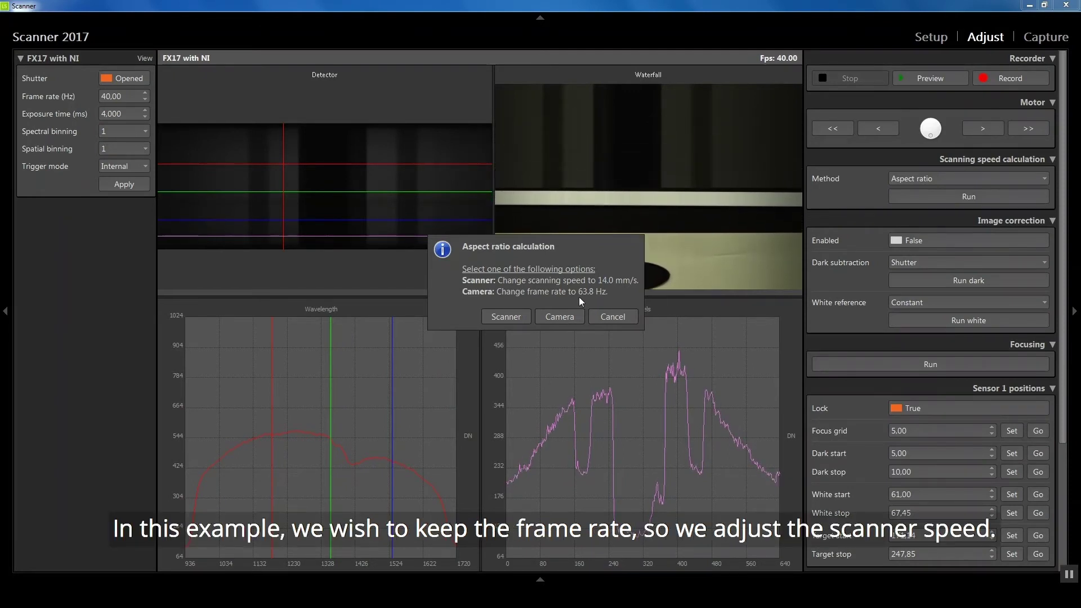
- Apply the 14.0 mm/s scanning speed and dismiss the Preview finished notice
{"action": "left_click", "coordinate": [502, 316]}
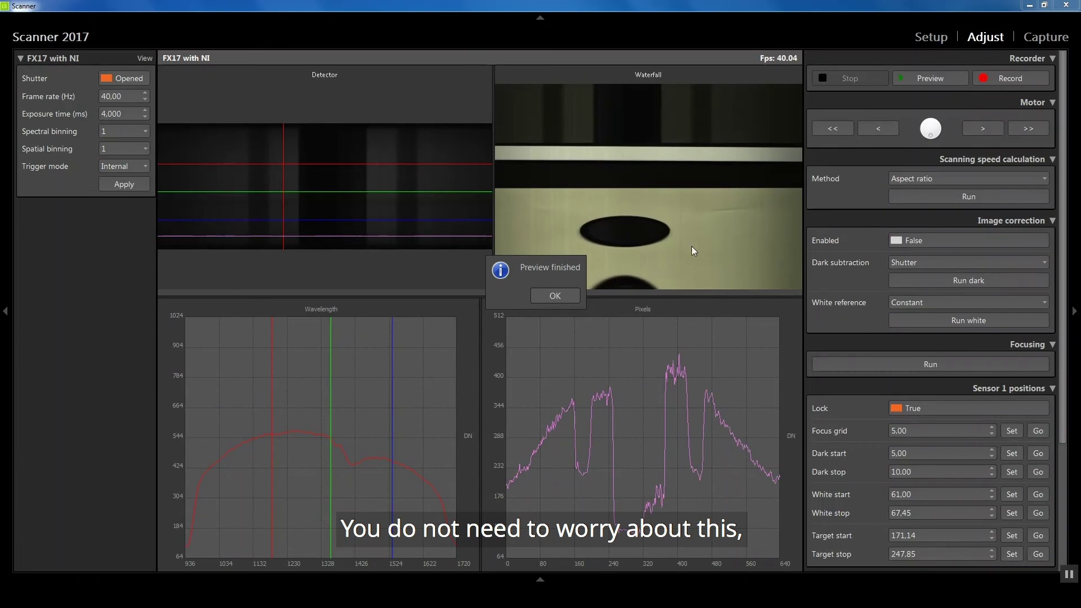
{"action": "left_click", "coordinate": [556, 296]}
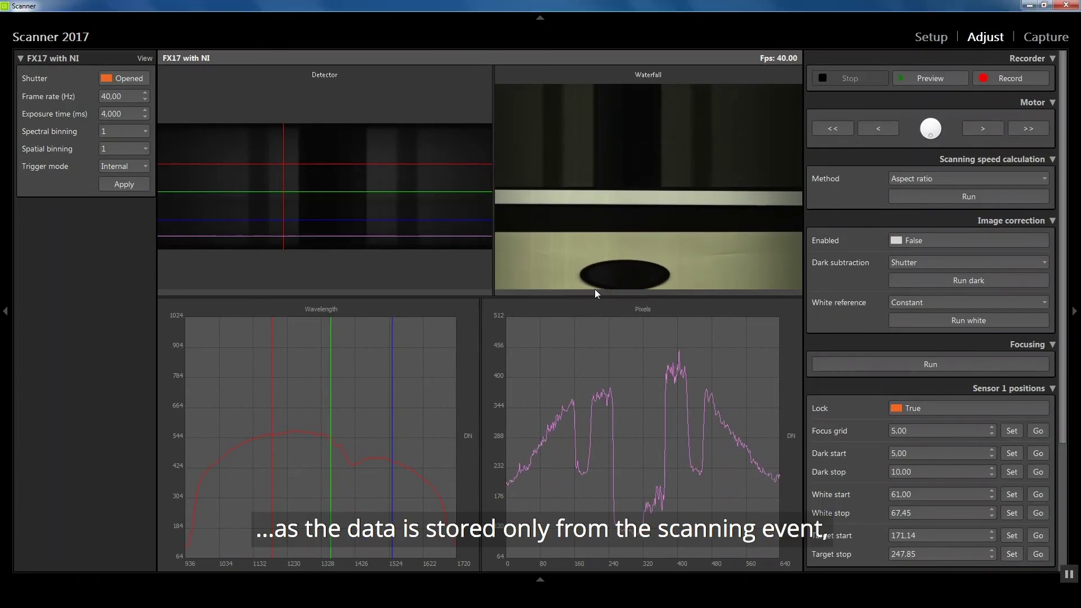